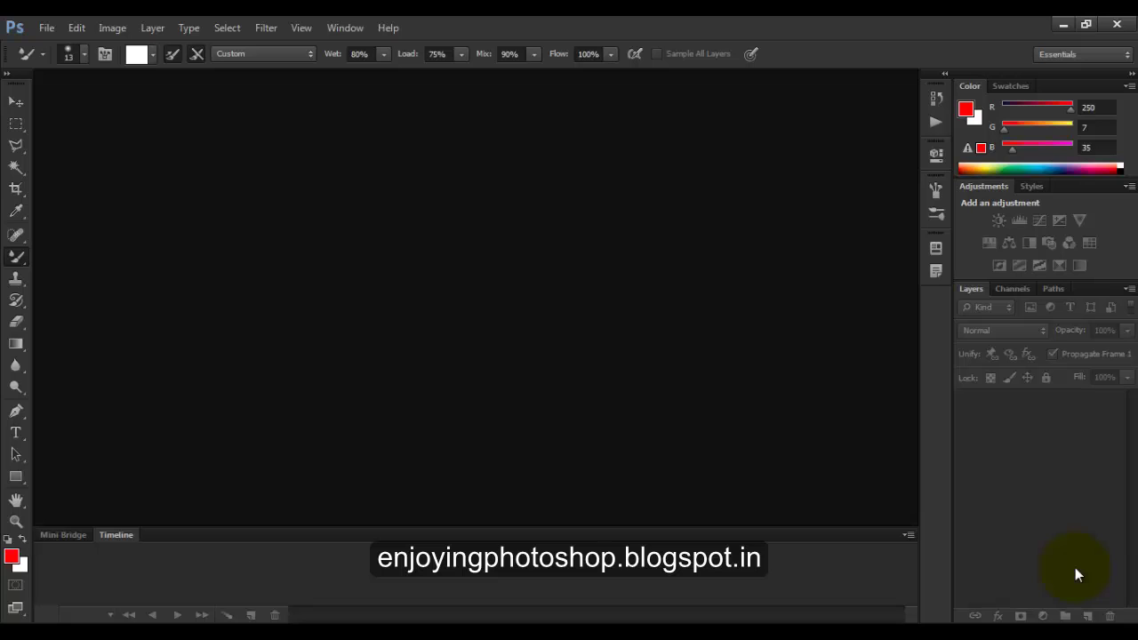
Open '144_package_wildlife in south india.JPG' and 'india-wildlife1.jpg' together as two documents
double_click(587, 305)
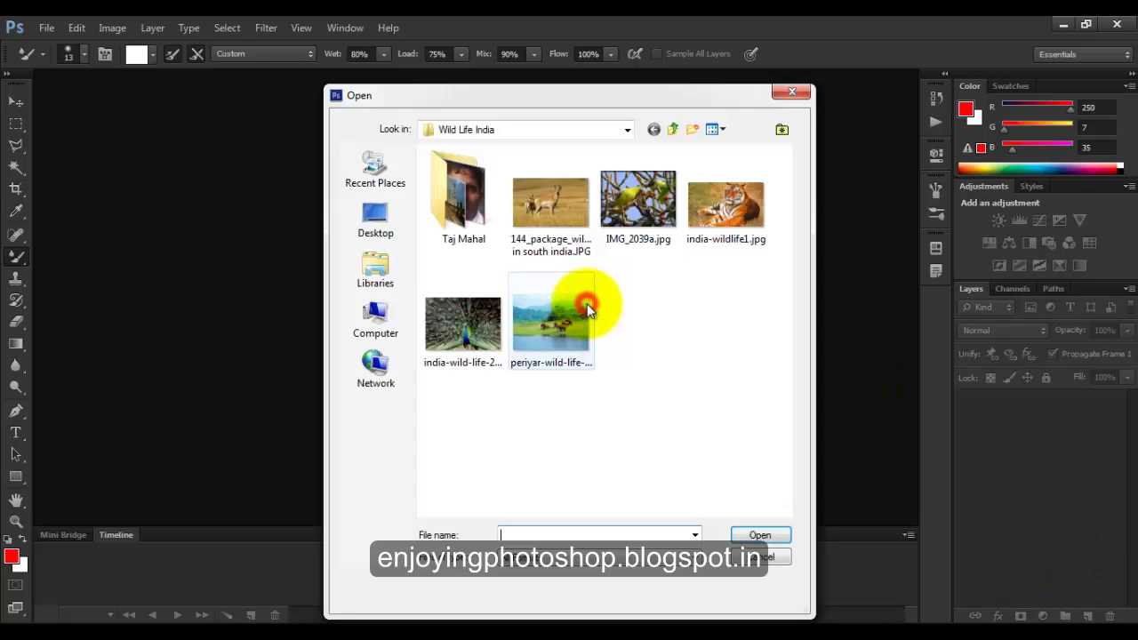
left_click(553, 190)
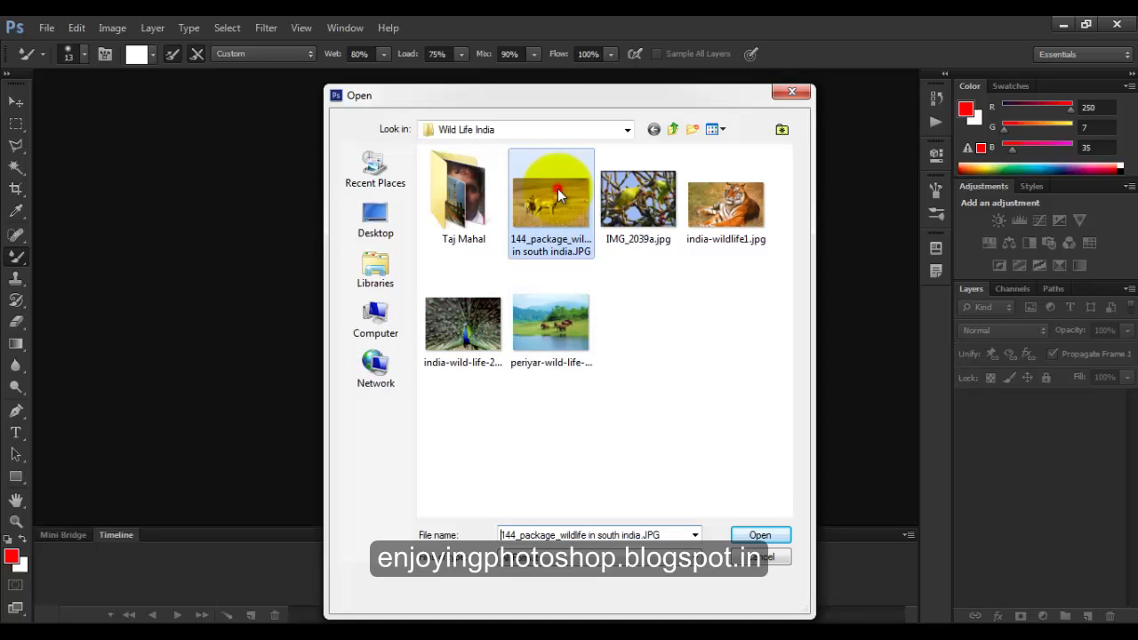
left_click(718, 233, "ctrl")
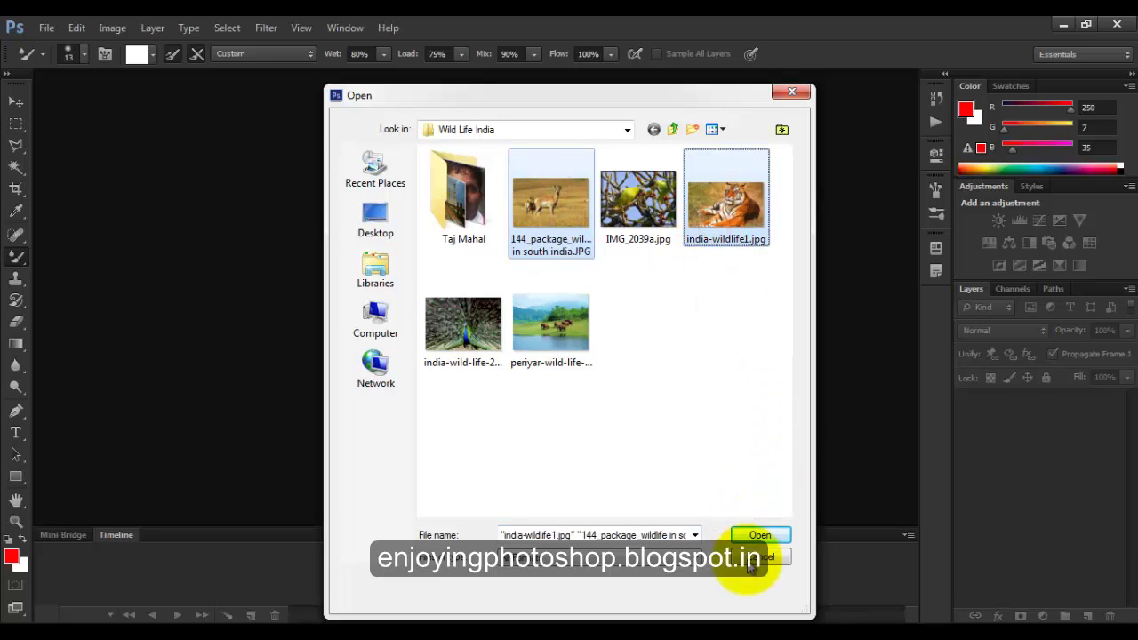
left_click(760, 535)
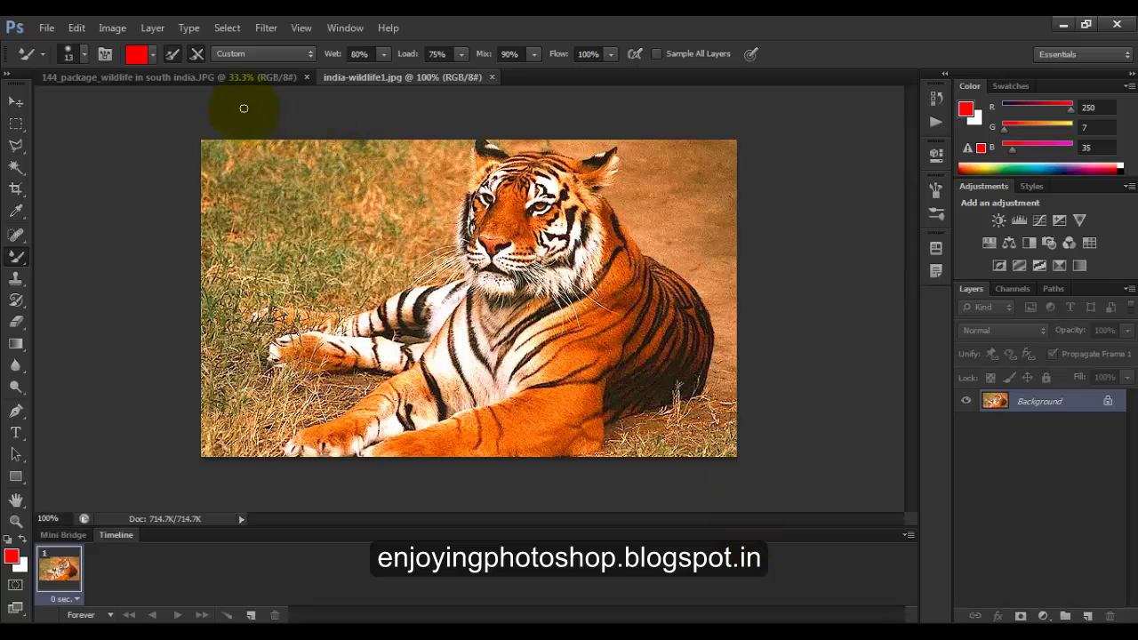
Drag the antelope image with the Move tool into india-wildlife1.jpg as Layer 1
left_click(208, 75)
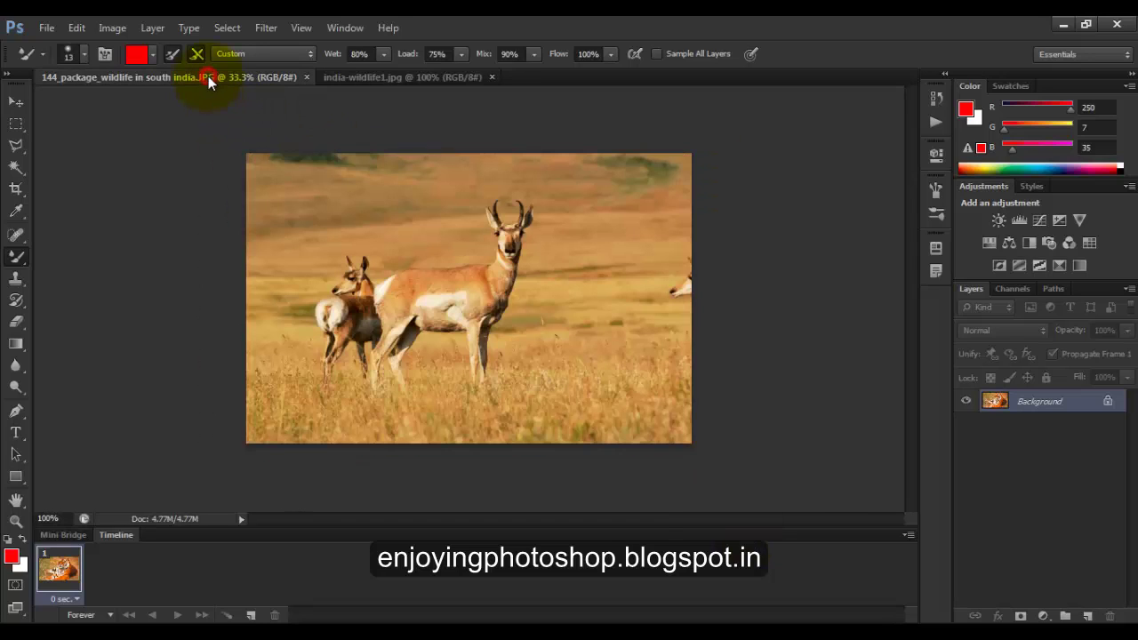
left_click(17, 105)
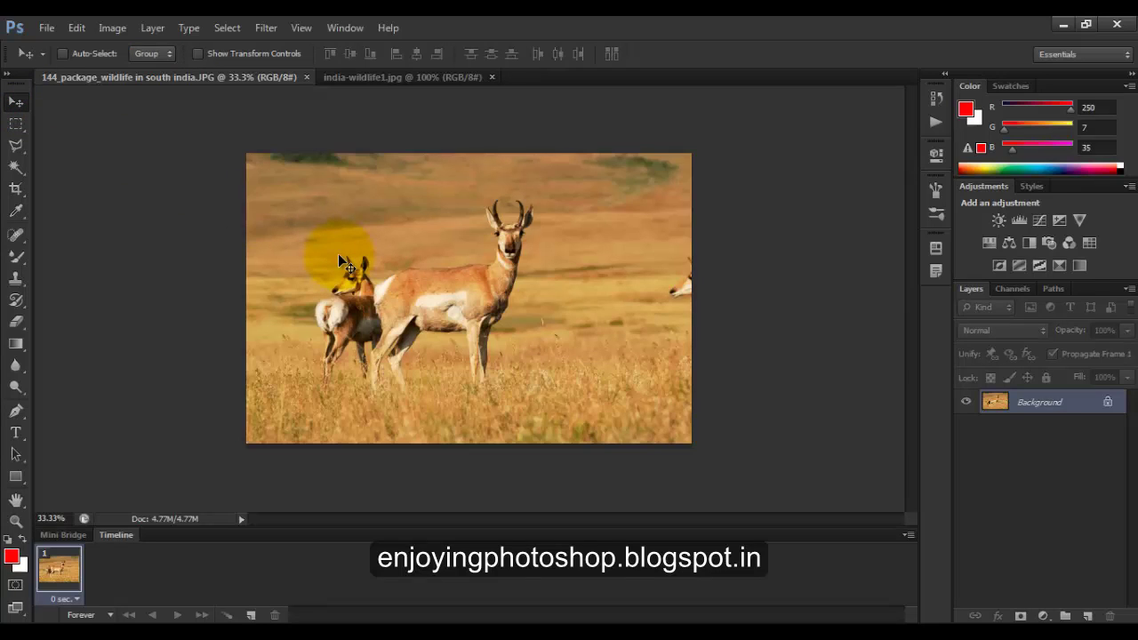
left_click_drag(338, 257, 412, 100)
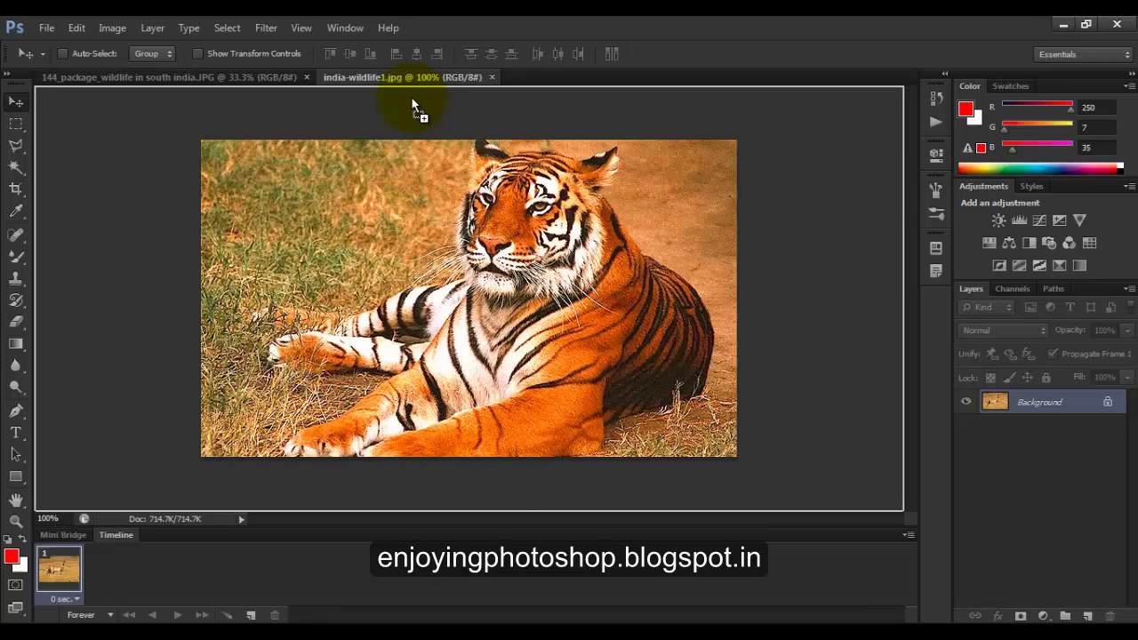
left_click_drag(412, 100, 411, 98)
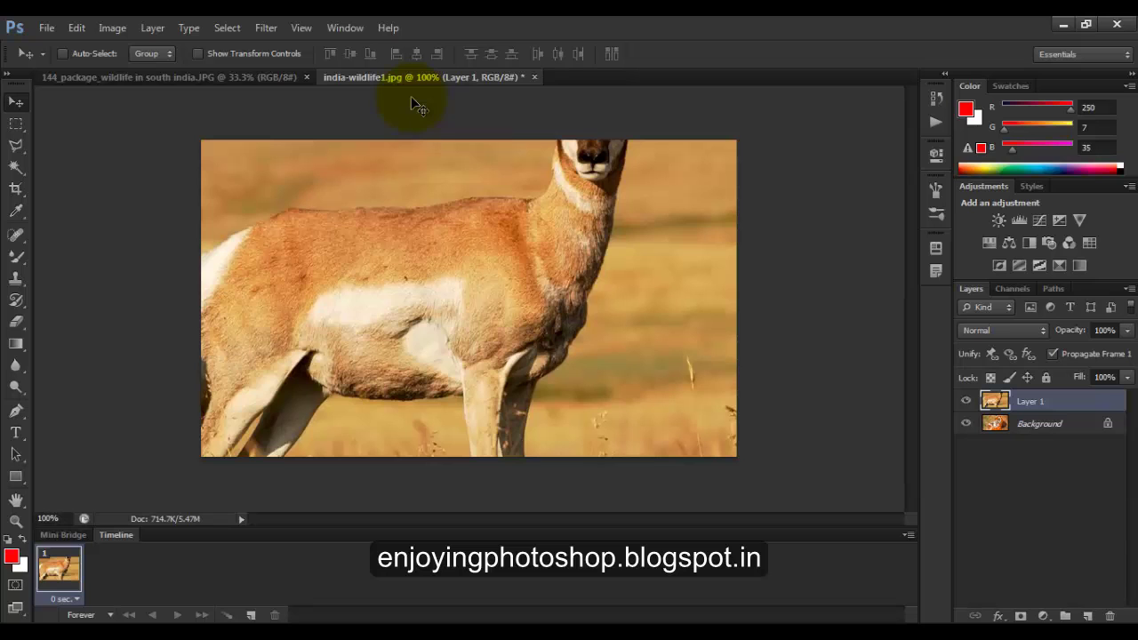
Free Transform the antelope layer to about 54% and place it over the lower canvas
left_click(76, 28)
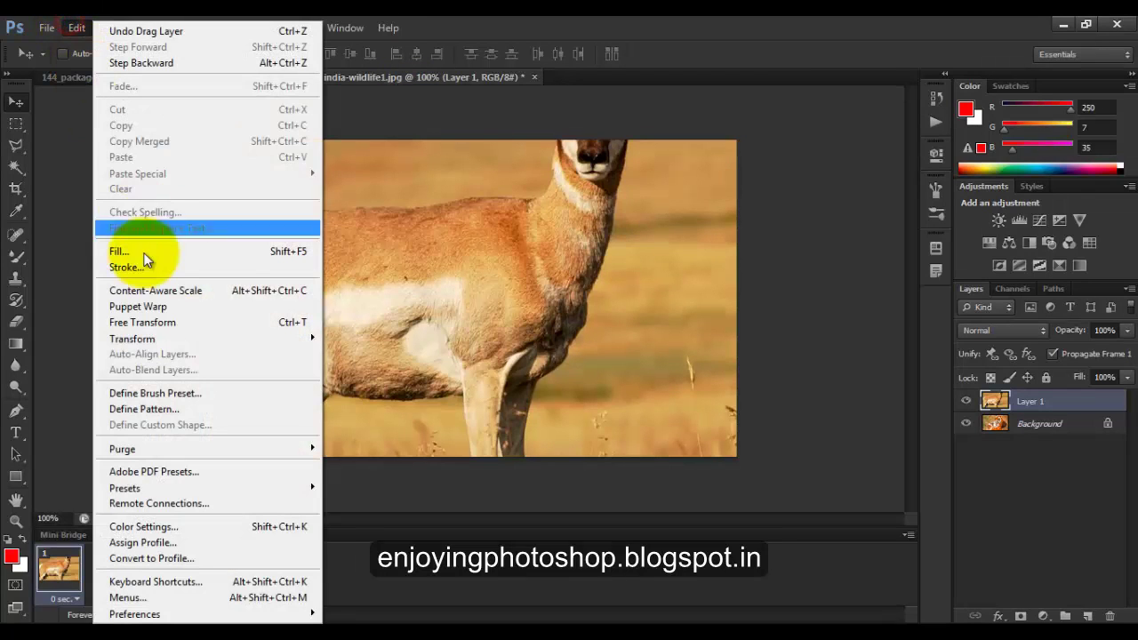
left_click(136, 322)
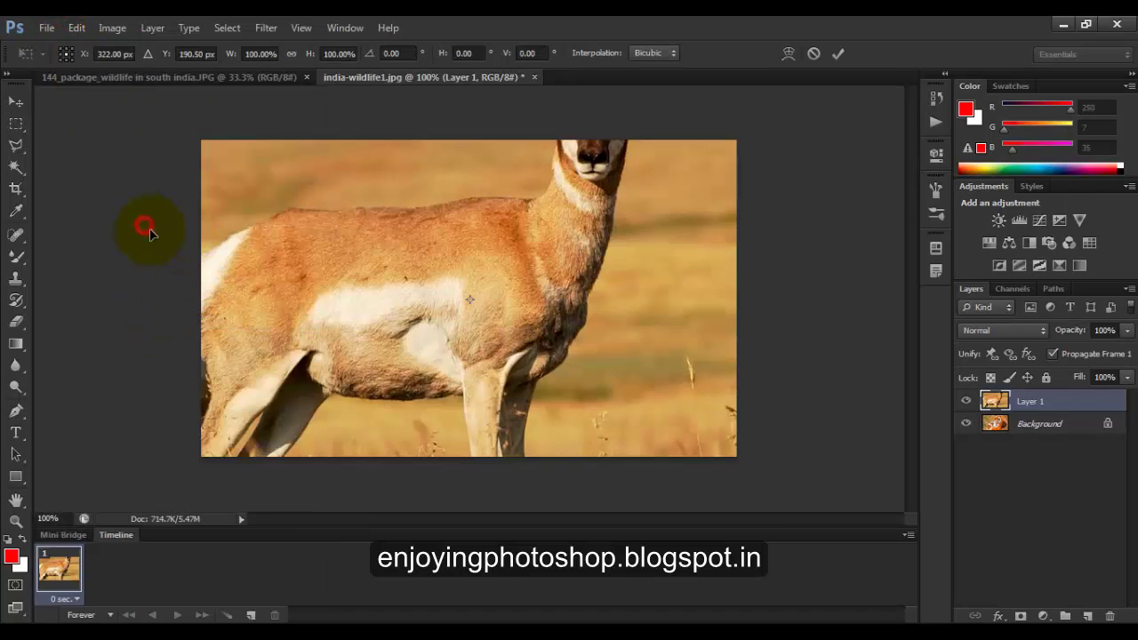
left_click_drag(144, 228, 485, 504)
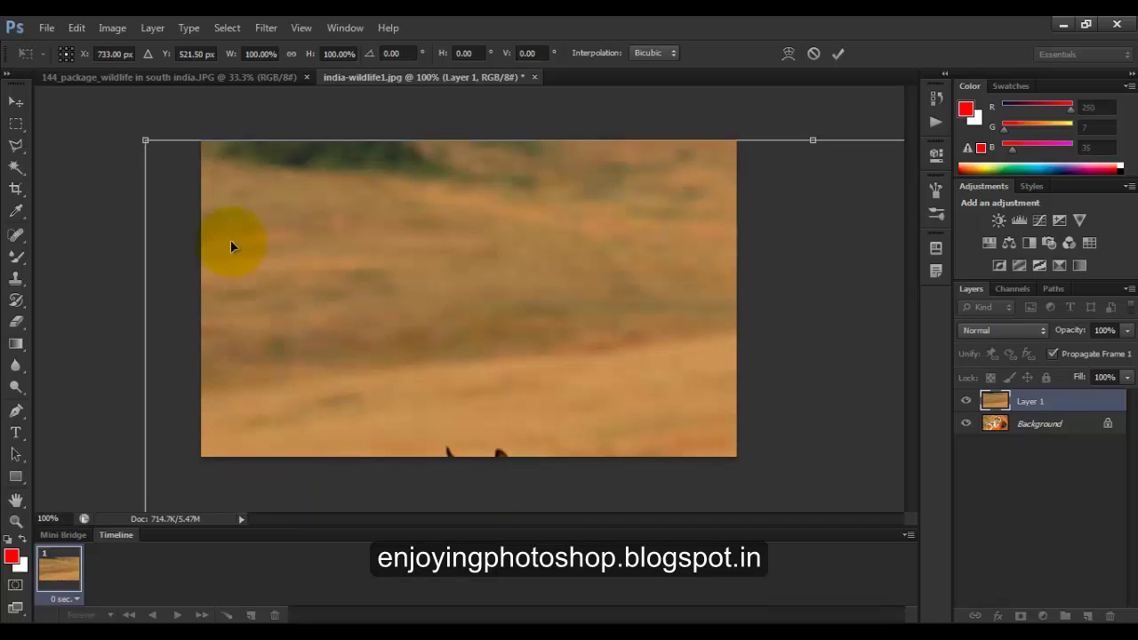
left_click_drag(146, 139, 636, 412)
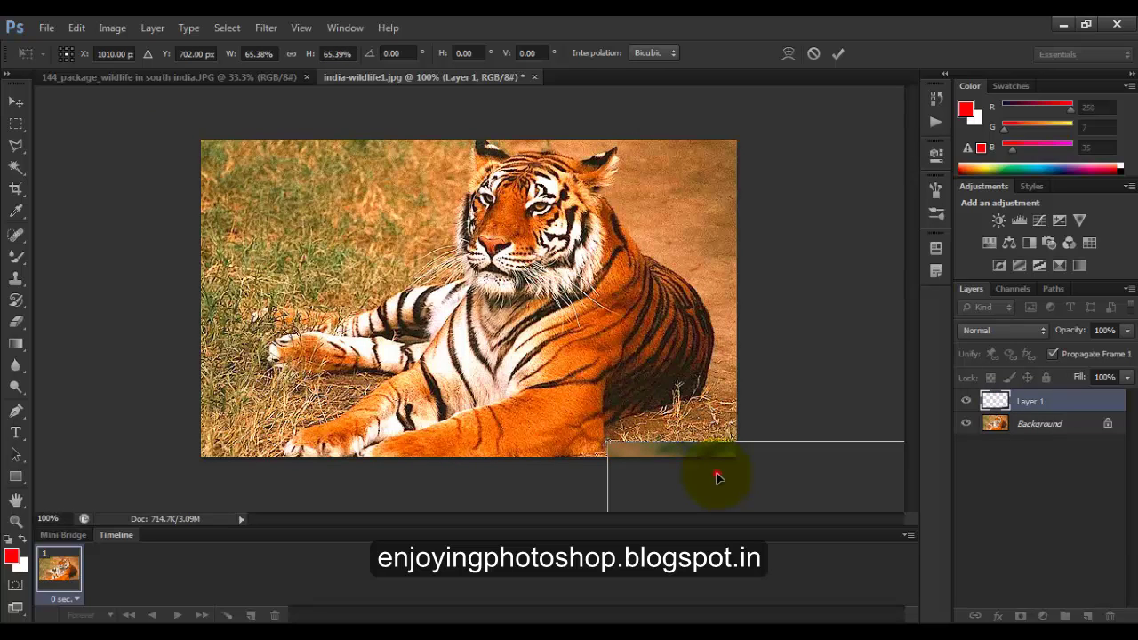
left_click_drag(718, 478, 201, 188)
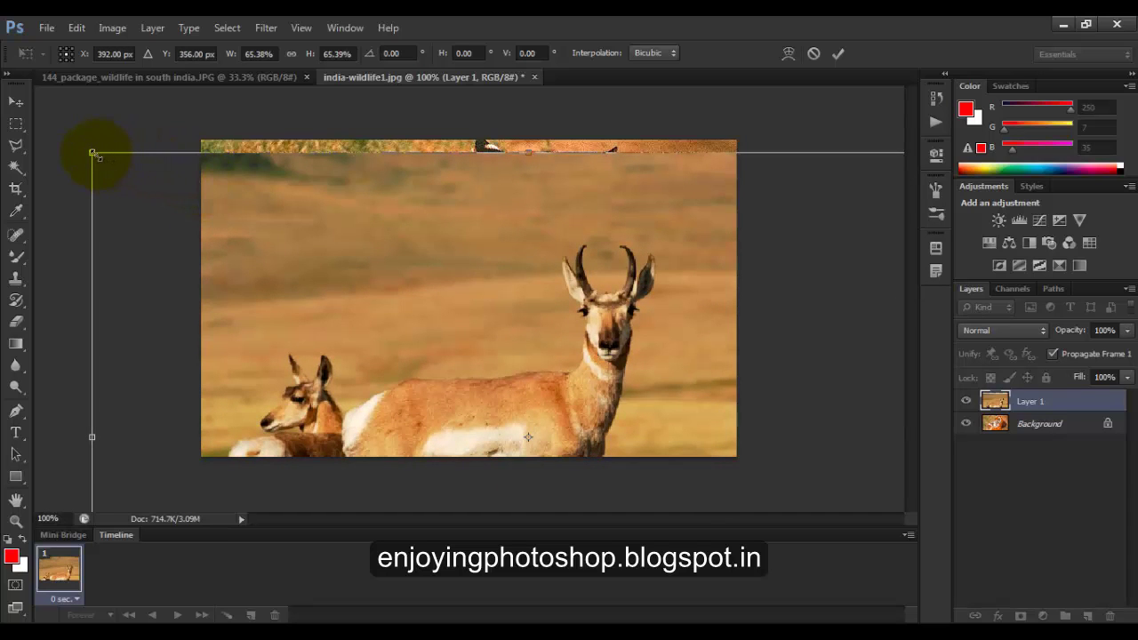
left_click_drag(95, 154, 163, 381)
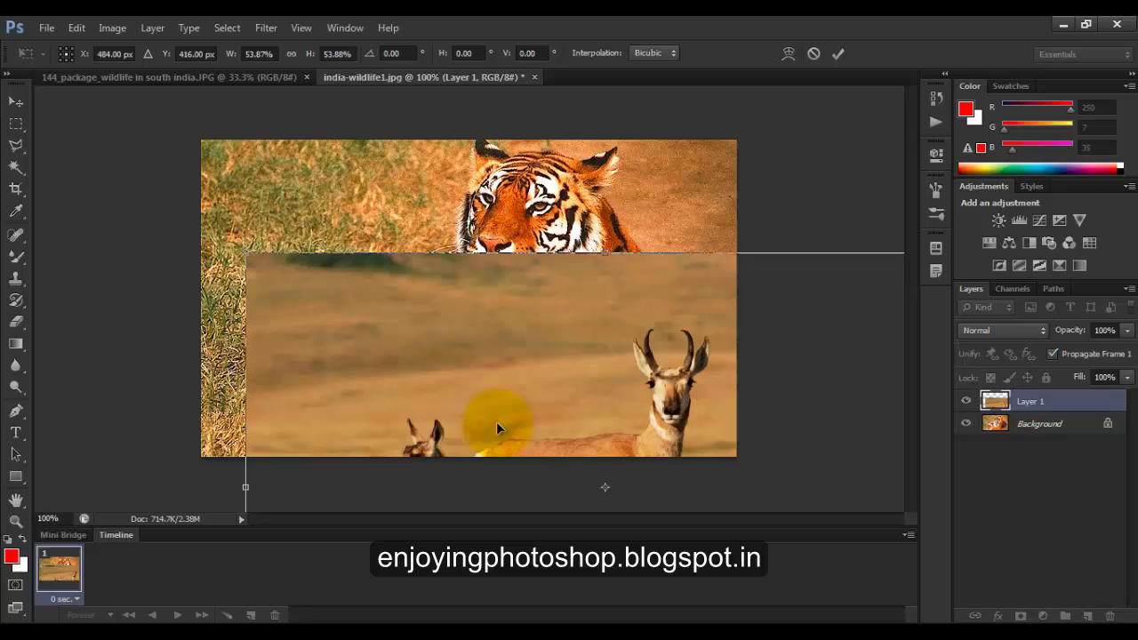
left_click_drag(496, 421, 391, 360)
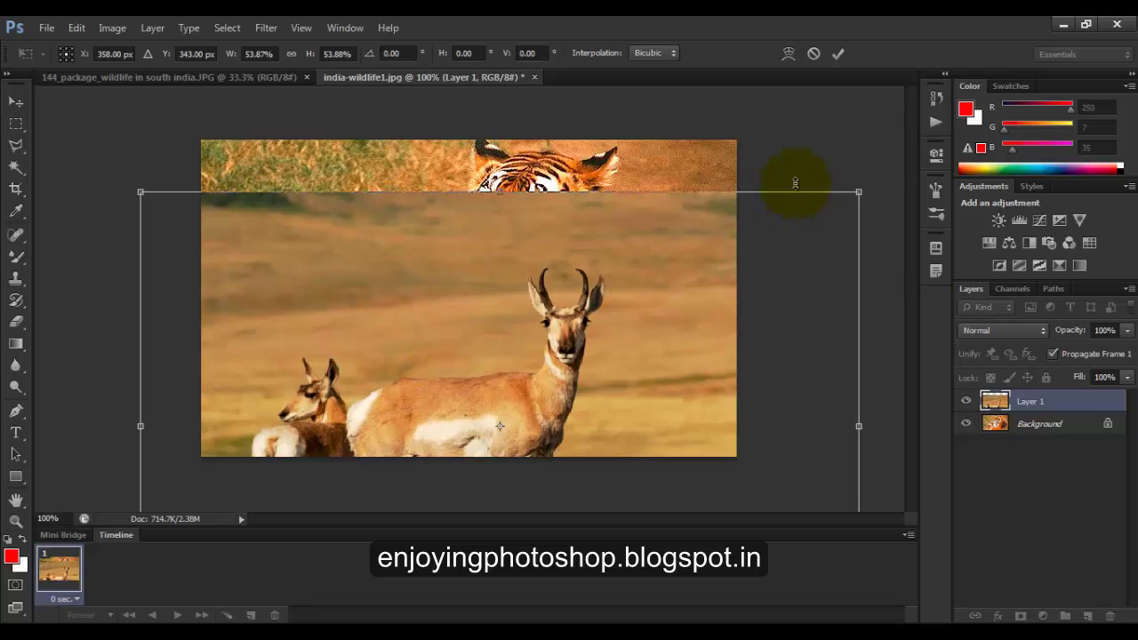
left_click(838, 54)
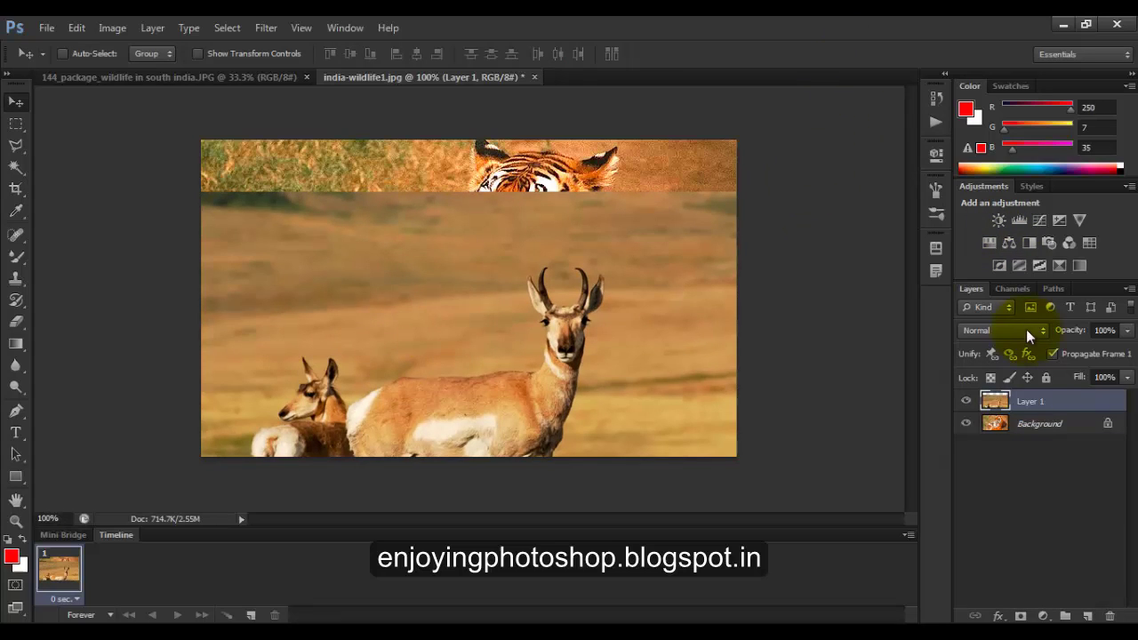
Convert the tiger Background into Layer 0 and add a white layer mask to Layer 1
double_click(1048, 425)
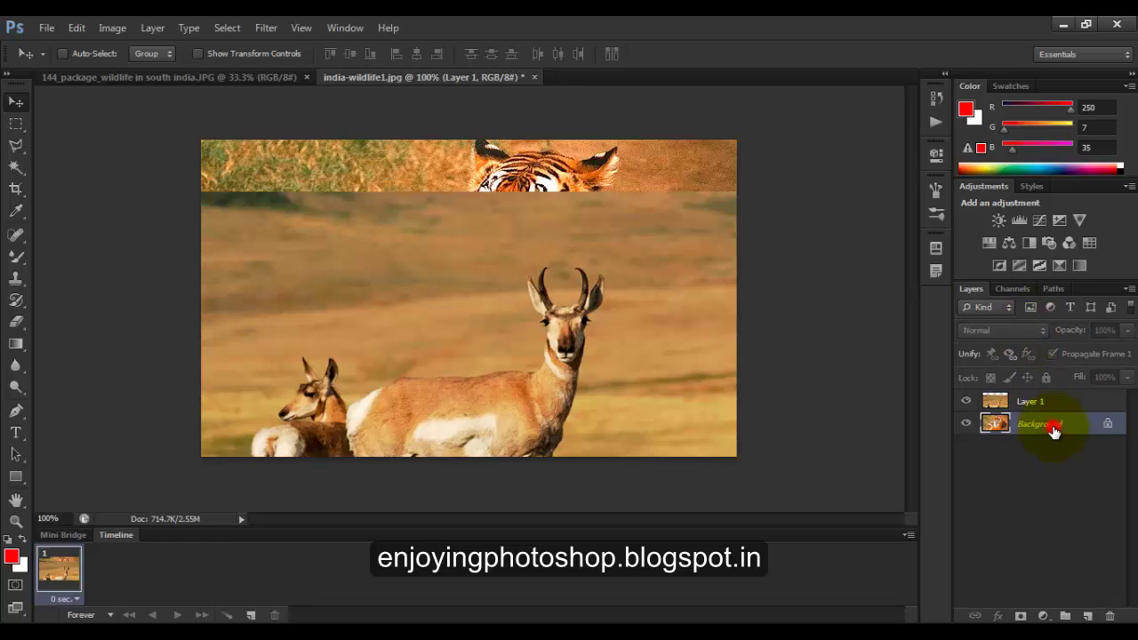
left_click(705, 214)
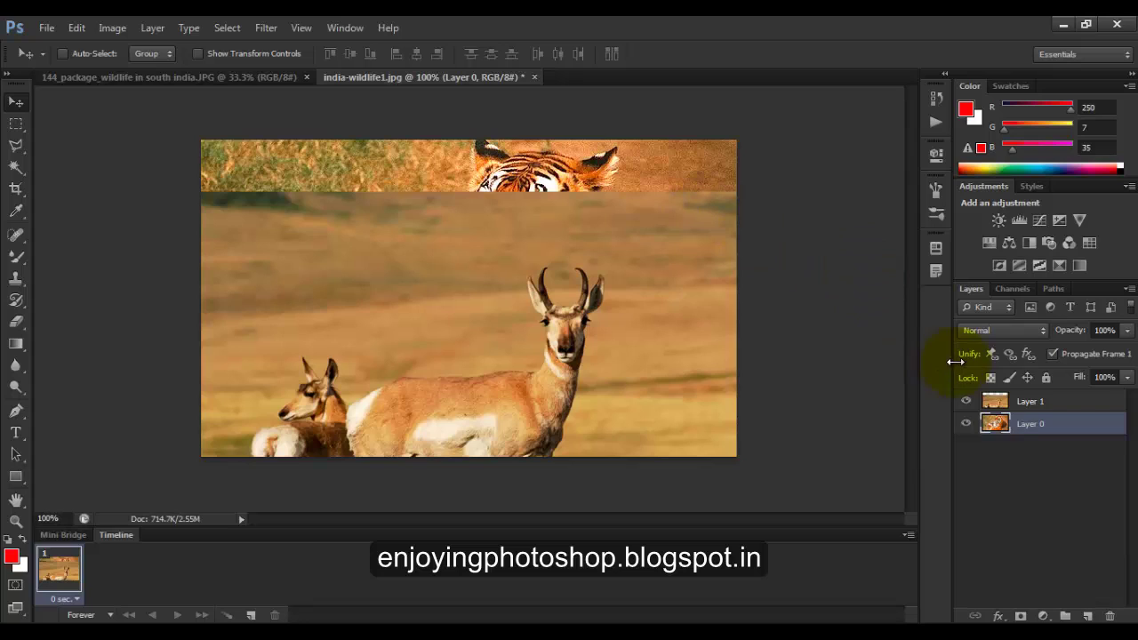
left_click(1024, 403)
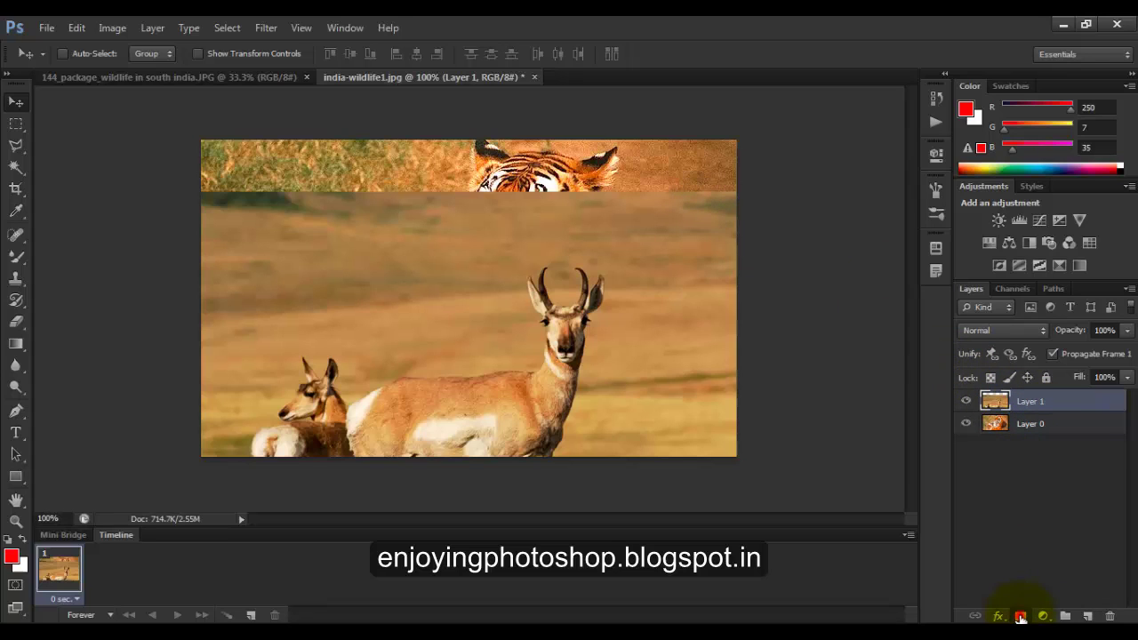
left_click(1020, 616)
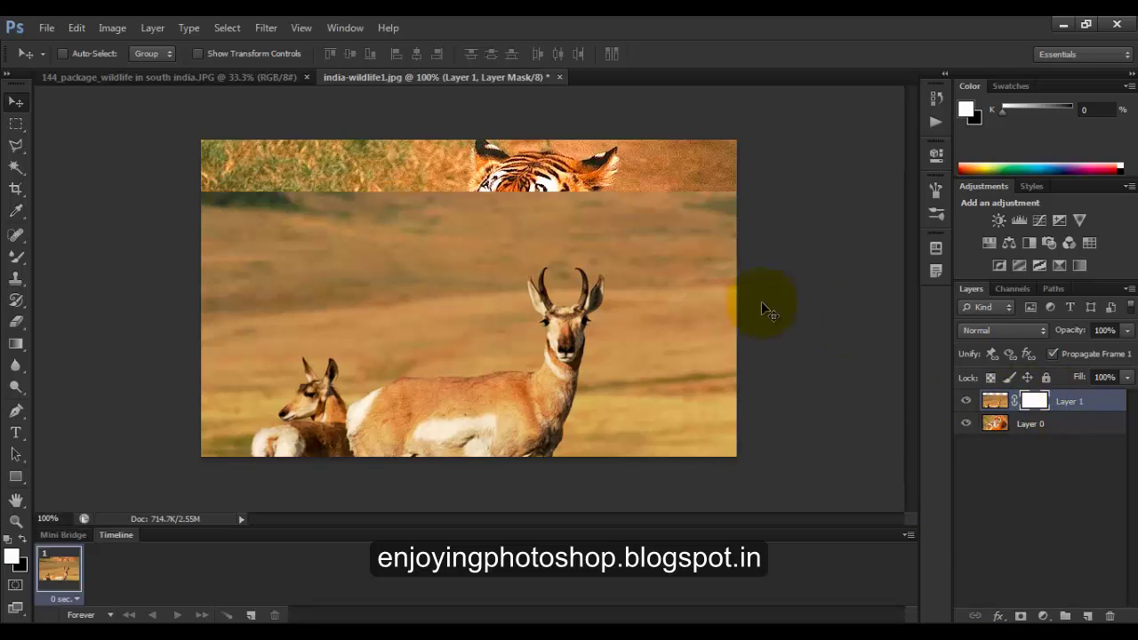
Drag a black-to-white gradient downward on Layer 1's mask, then also select Layer 0
left_click(15, 345)
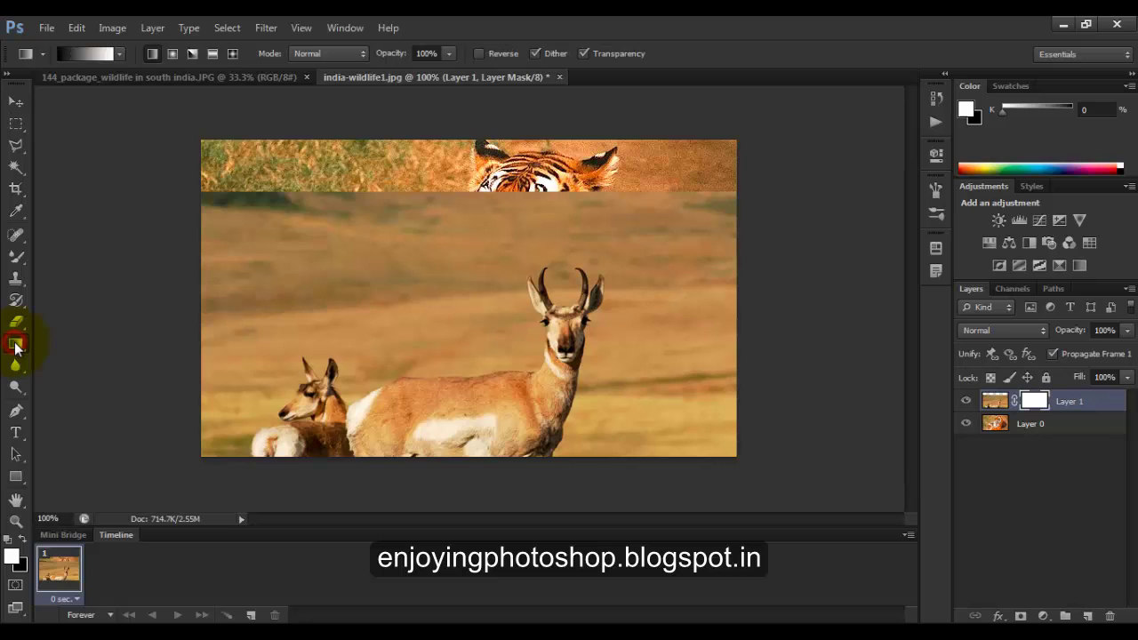
left_click(121, 55)
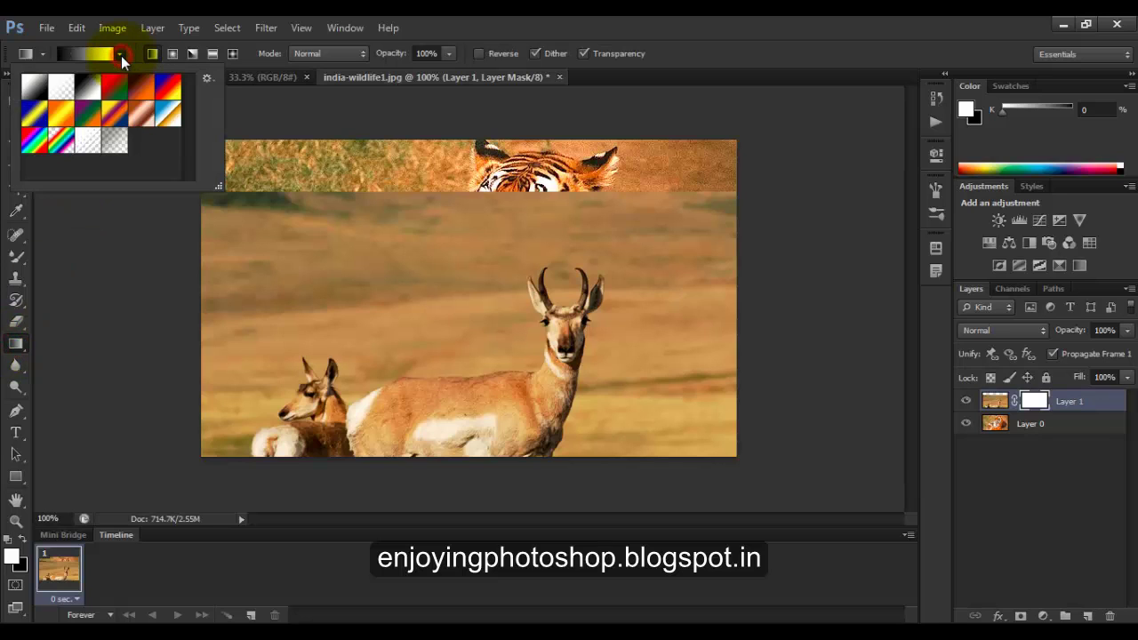
left_click(93, 89)
left_click(93, 89)
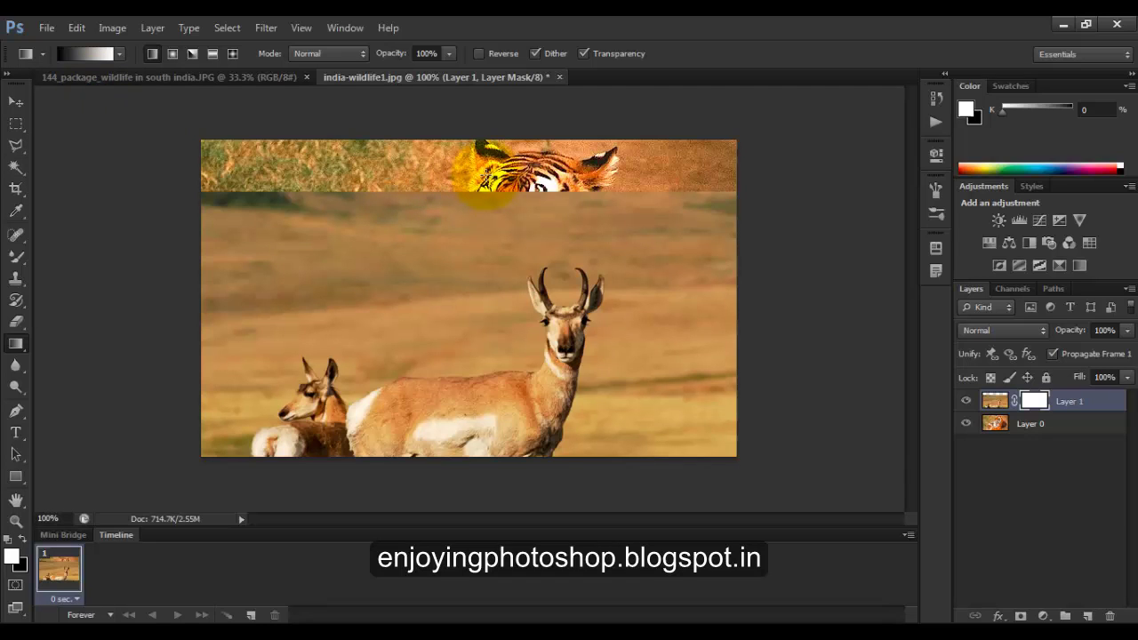
left_click_drag(485, 192, 487, 375)
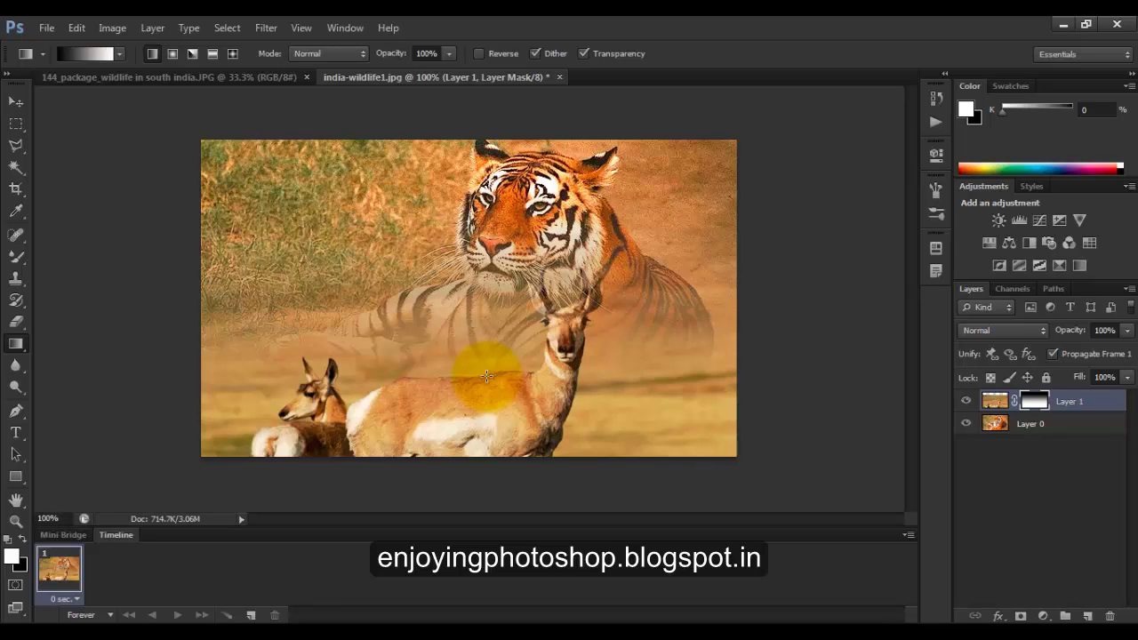
left_click(1058, 426, "shift")
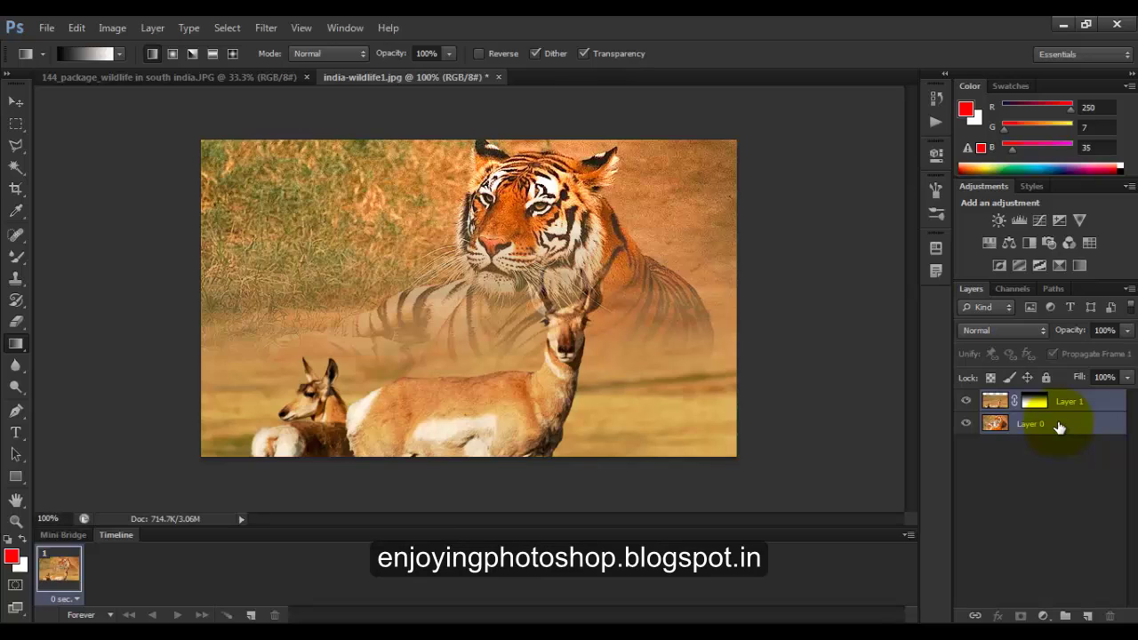
Stamp all visible layers into a new Layer 2 with Ctrl+Shift+Alt+E
key("ctrl+alt+shift+f")
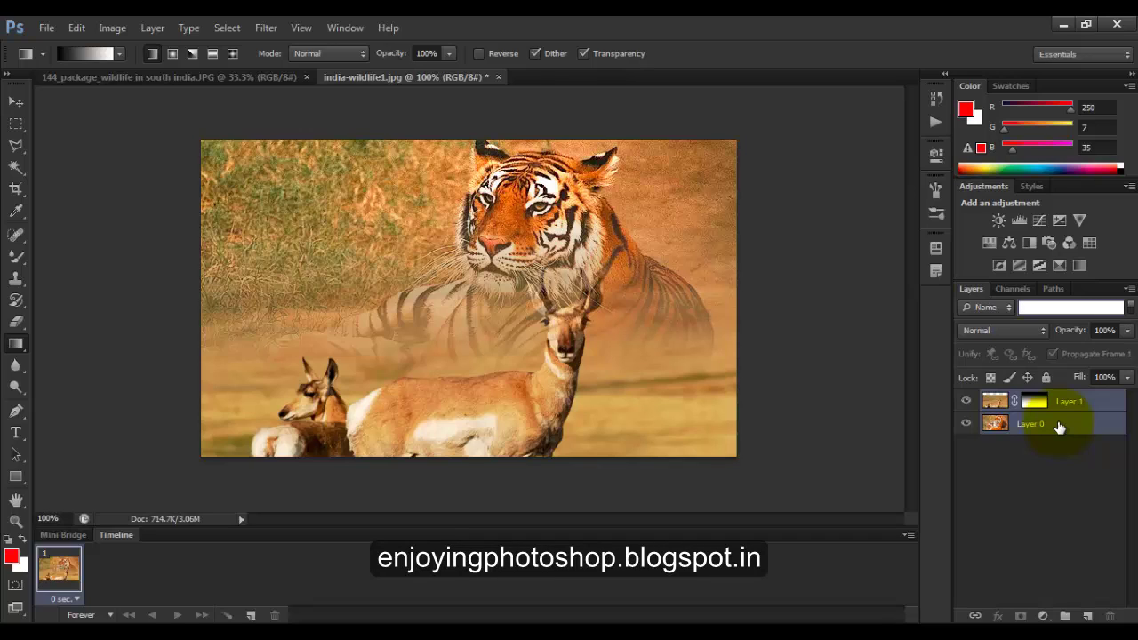
key("ctrl+shift+alt+e")
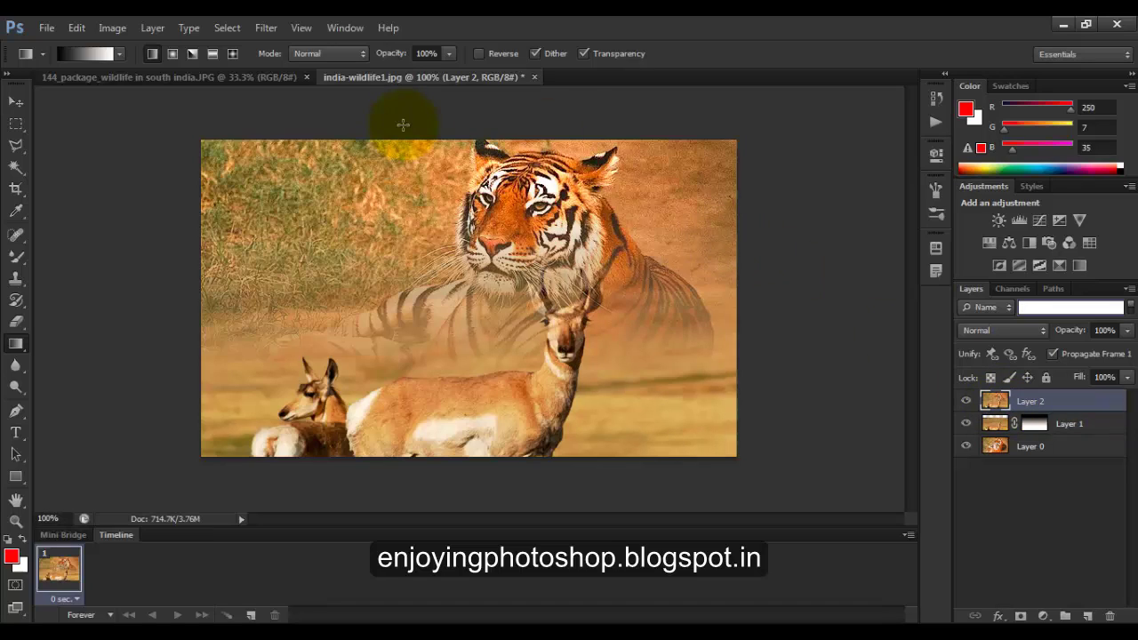
Apply Add Noise to Layer 2 at 4.80% amount with Gaussian distribution
left_click(266, 27)
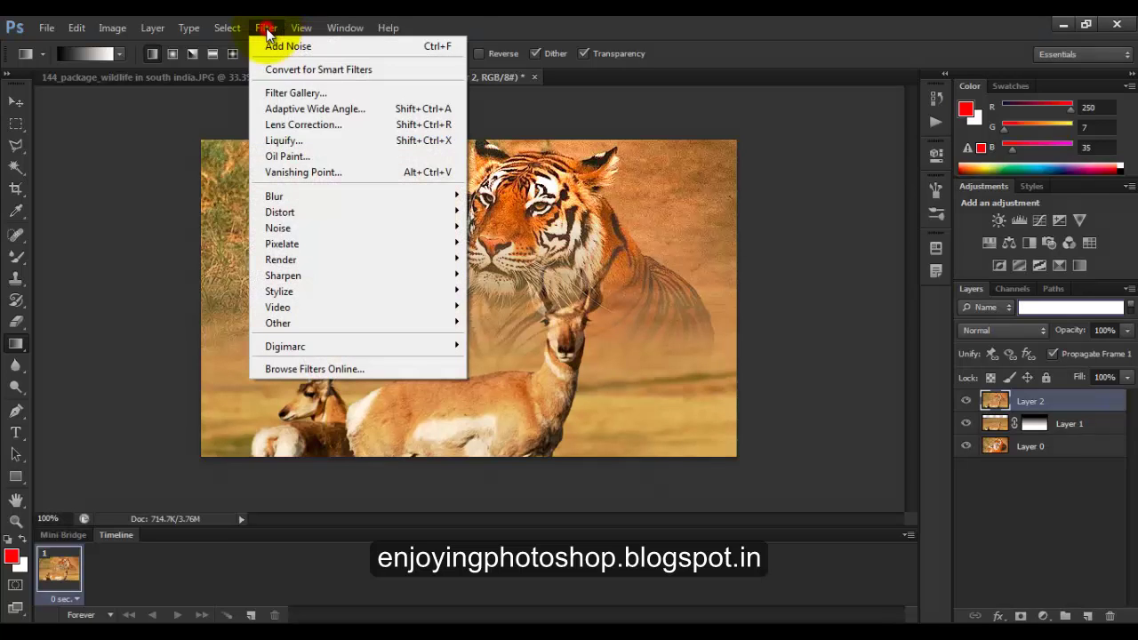
mouse_move(293, 229)
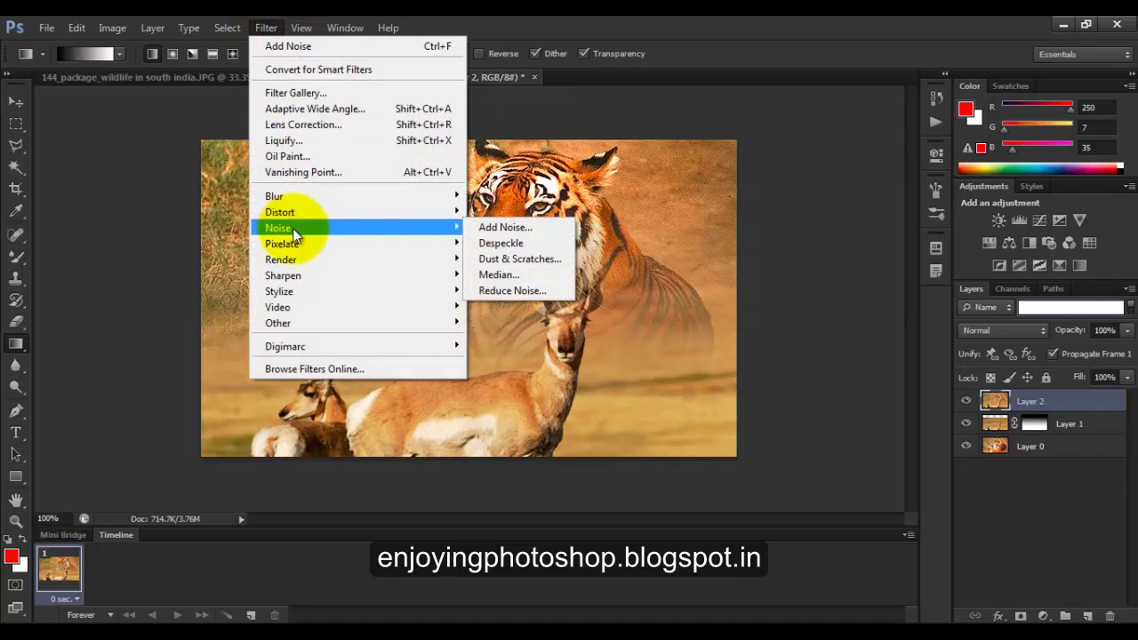
left_click(476, 226)
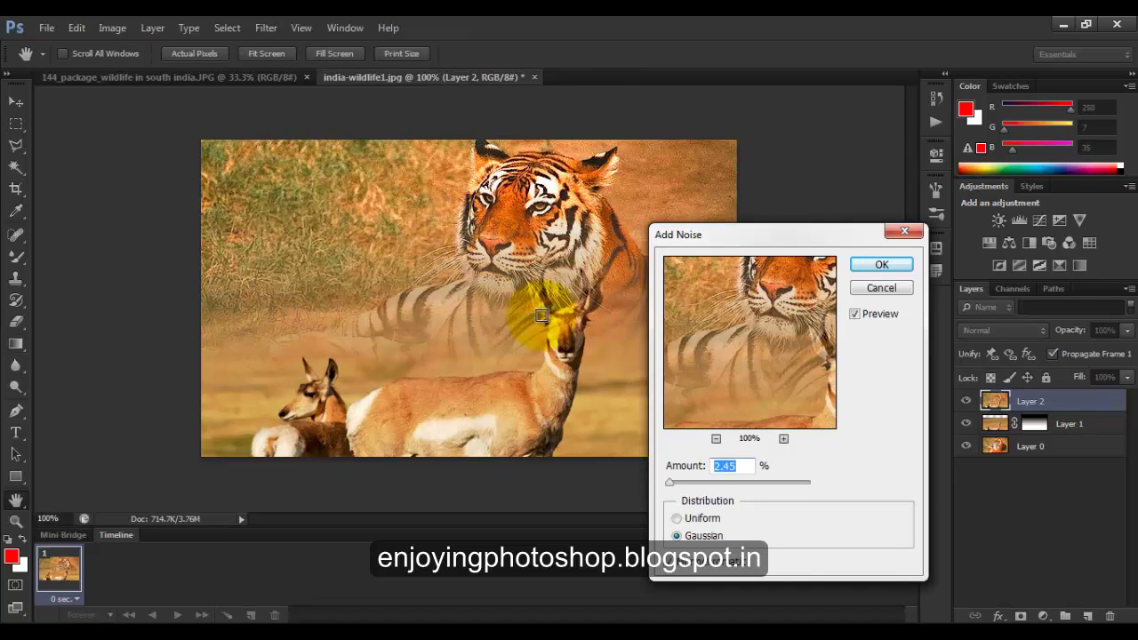
mouse_move(671, 481)
left_mouse_down()
mouse_move(688, 483)
mouse_move(670, 484)
left_mouse_up()
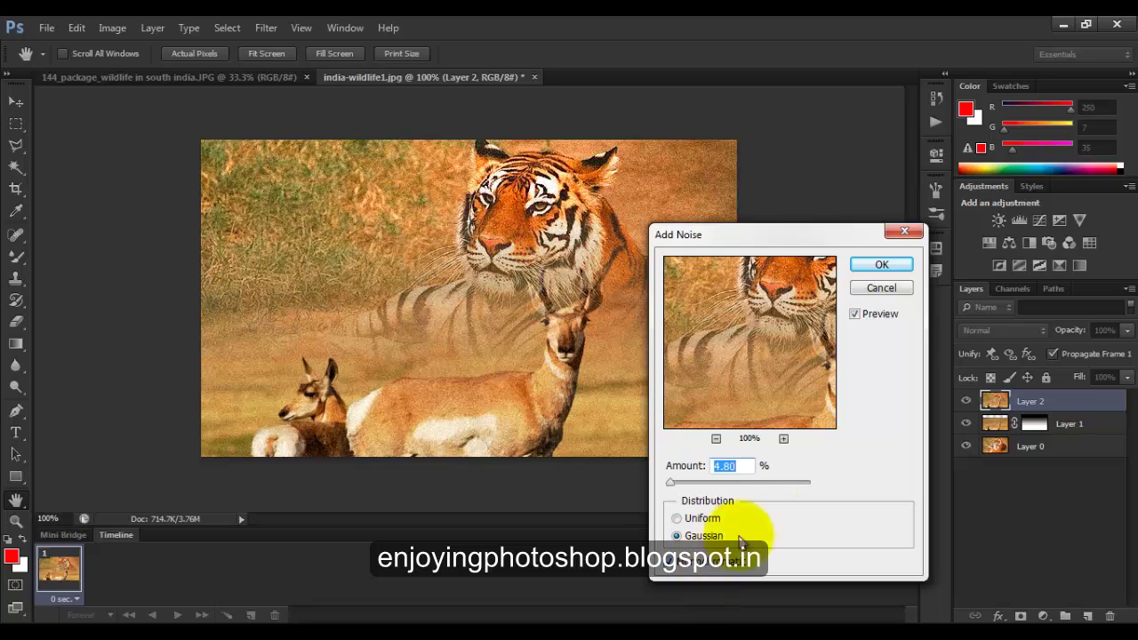
left_click(878, 265)
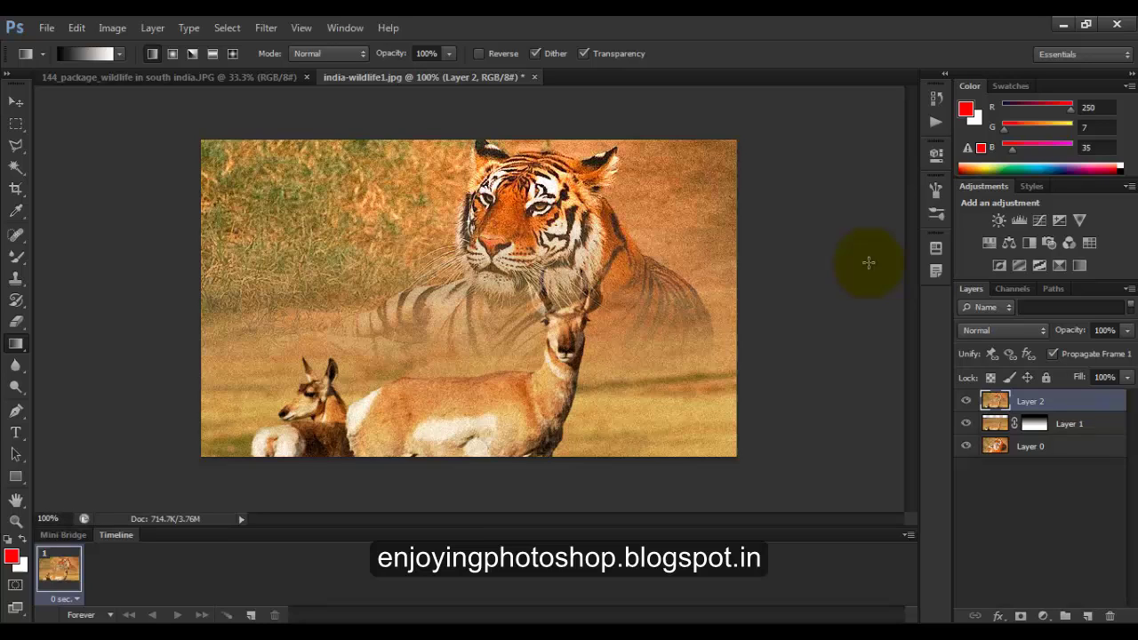
Add a Black & White adjustment layer with the Reds slider at 79
left_click(1031, 245)
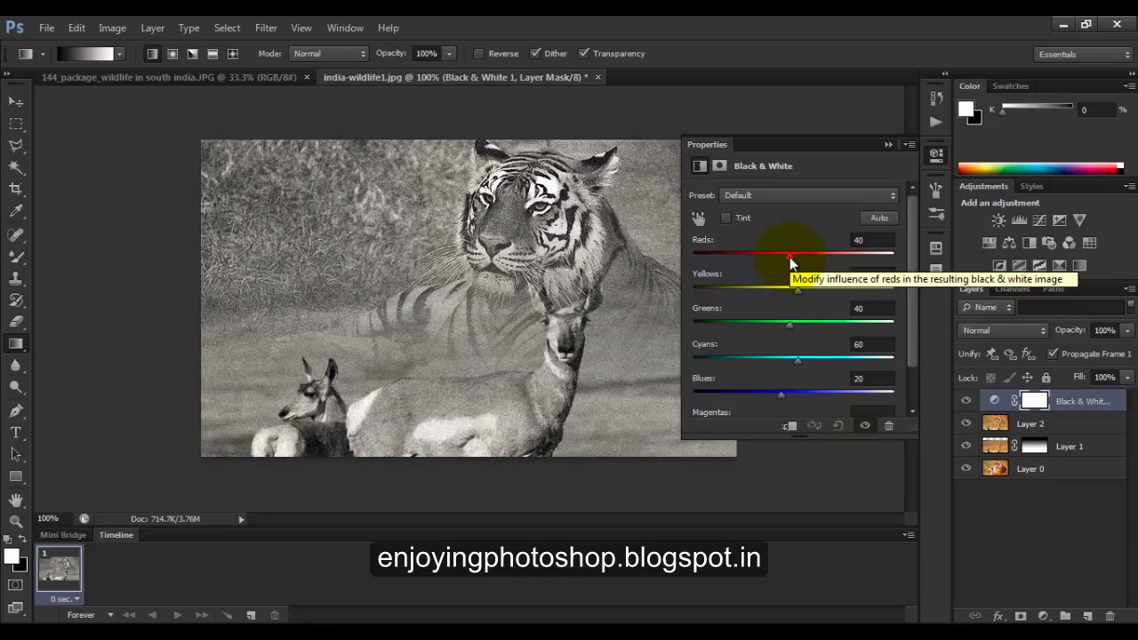
mouse_move(789, 257)
left_mouse_down()
mouse_move(753, 257)
mouse_move(806, 255)
left_mouse_up()
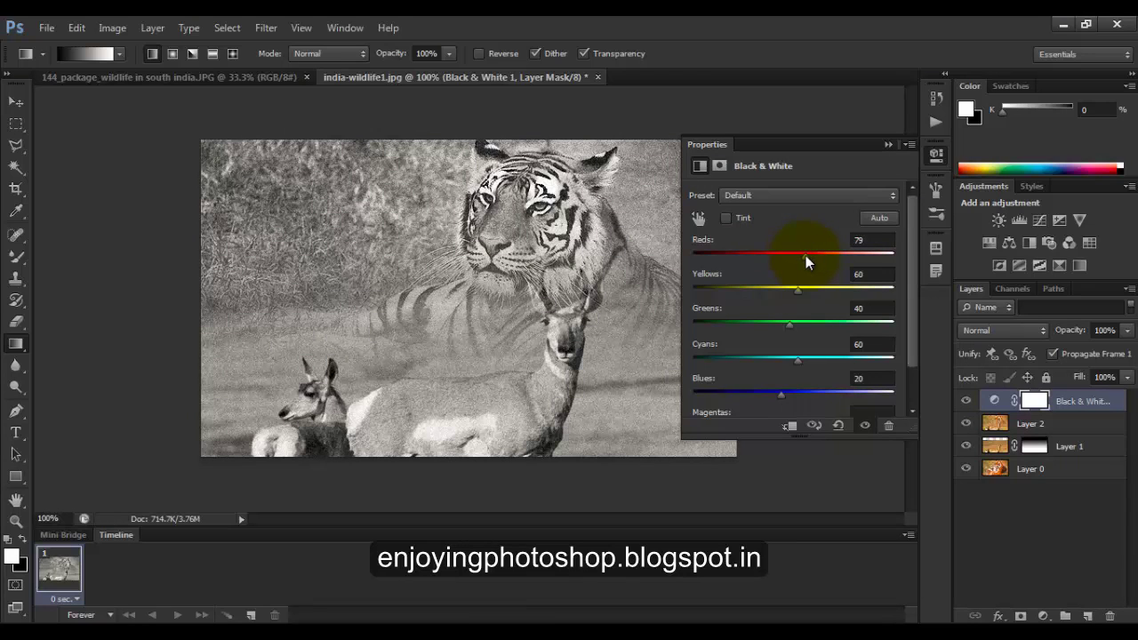
left_click(886, 144)
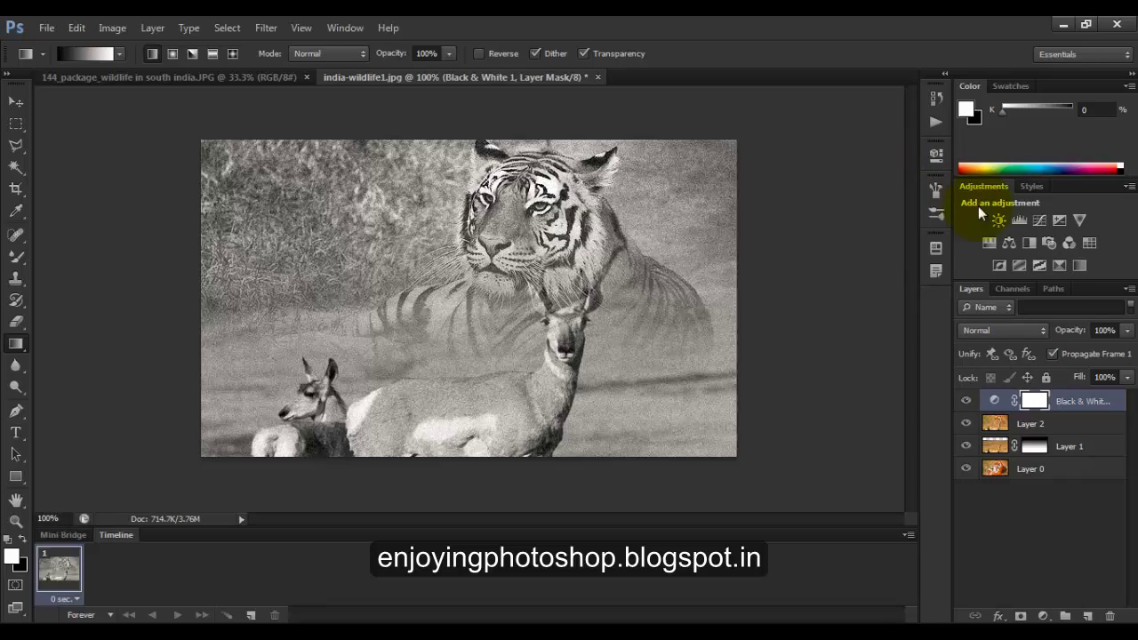
Add a colorized Hue/Saturation adjustment layer with Hue 48 and Saturation 34
left_click(988, 242)
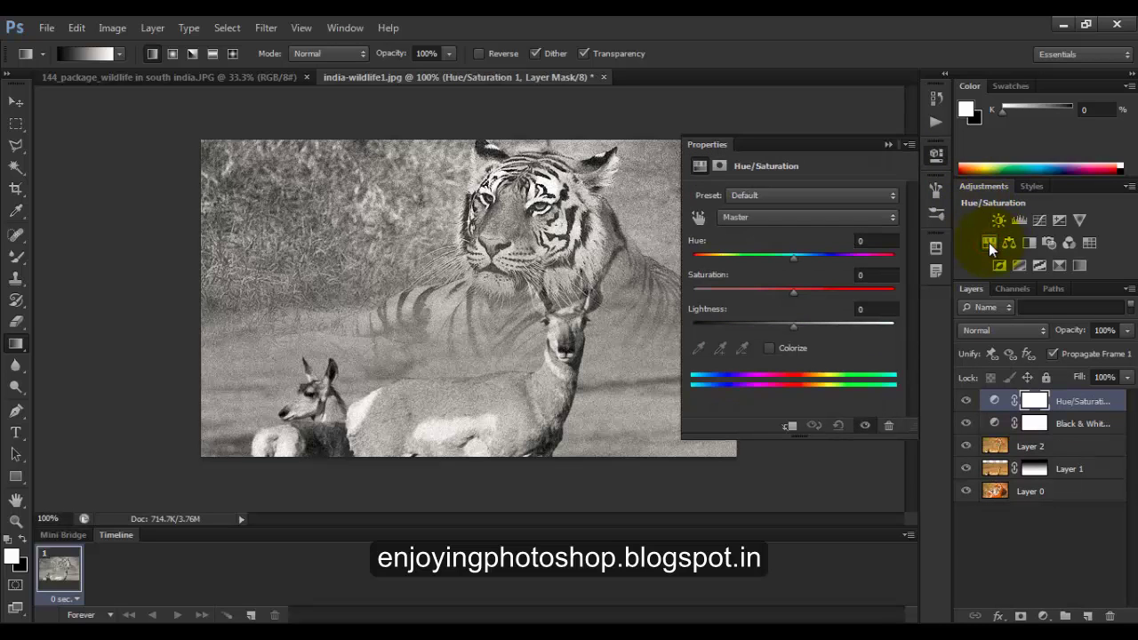
left_click(769, 348)
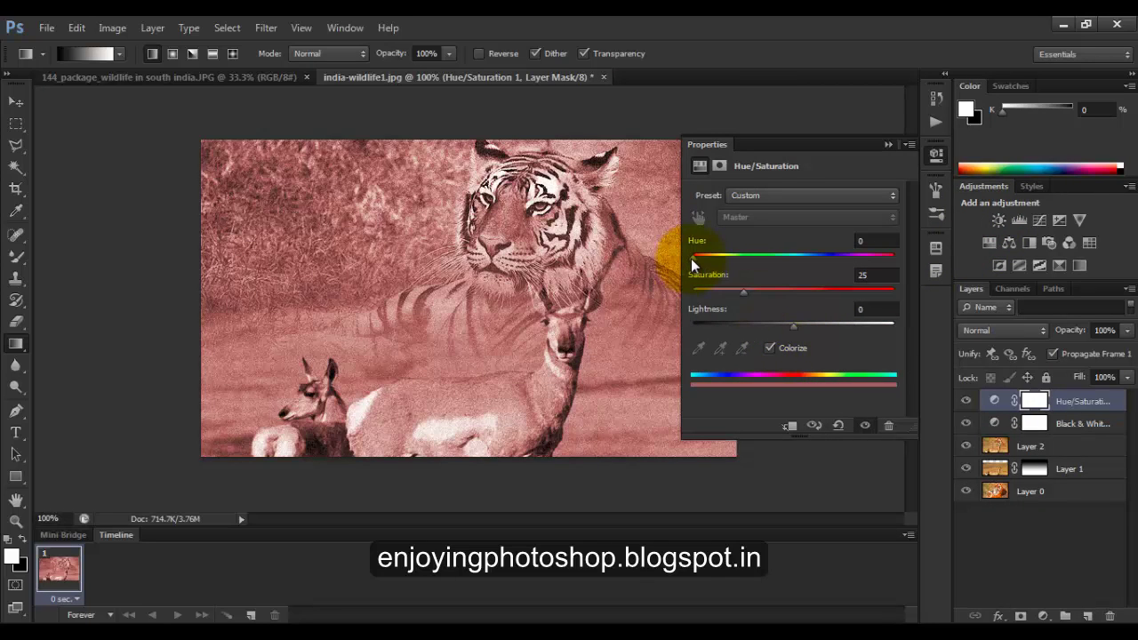
left_click_drag(702, 264, 747, 288)
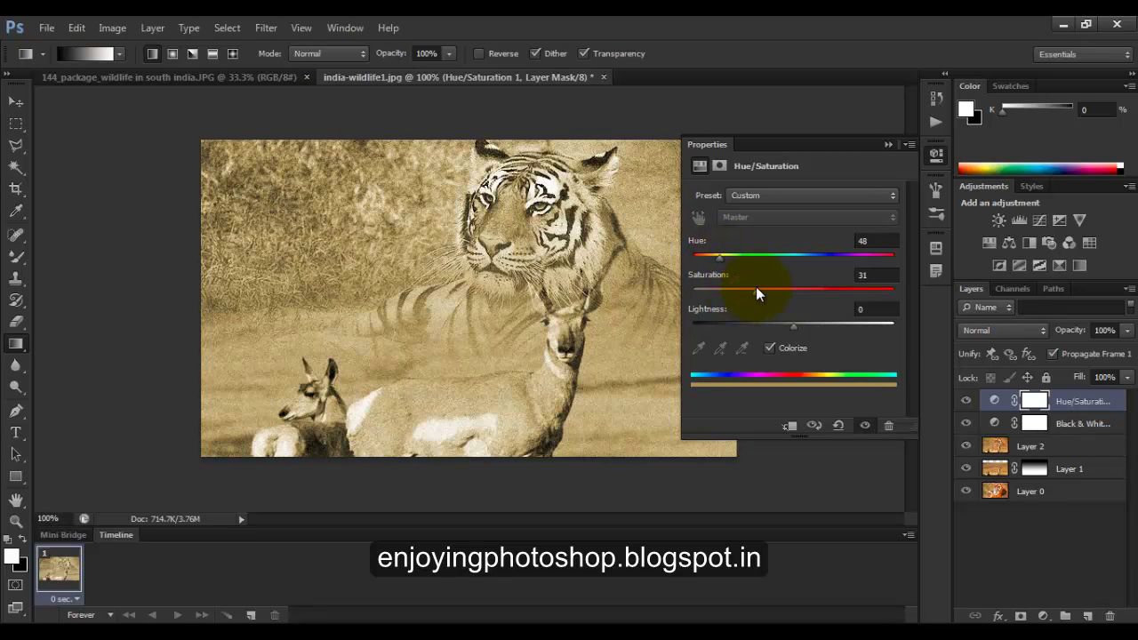
left_click_drag(759, 288, 762, 288)
Set the Hue/Saturation layer's blend mode to Color
left_click(886, 145)
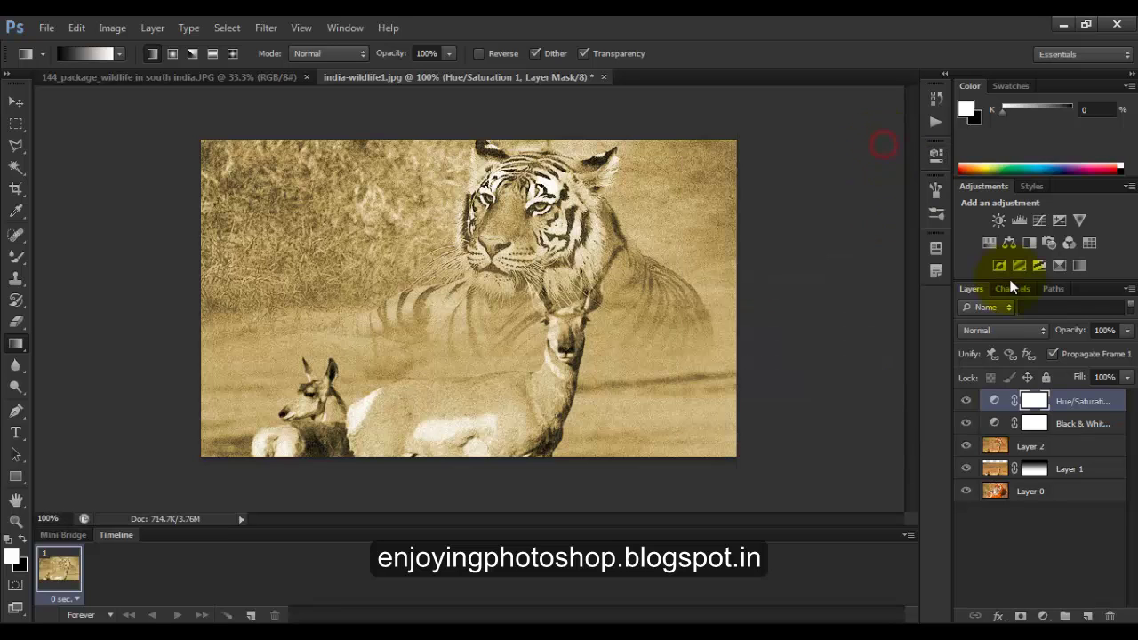
left_click(1044, 330)
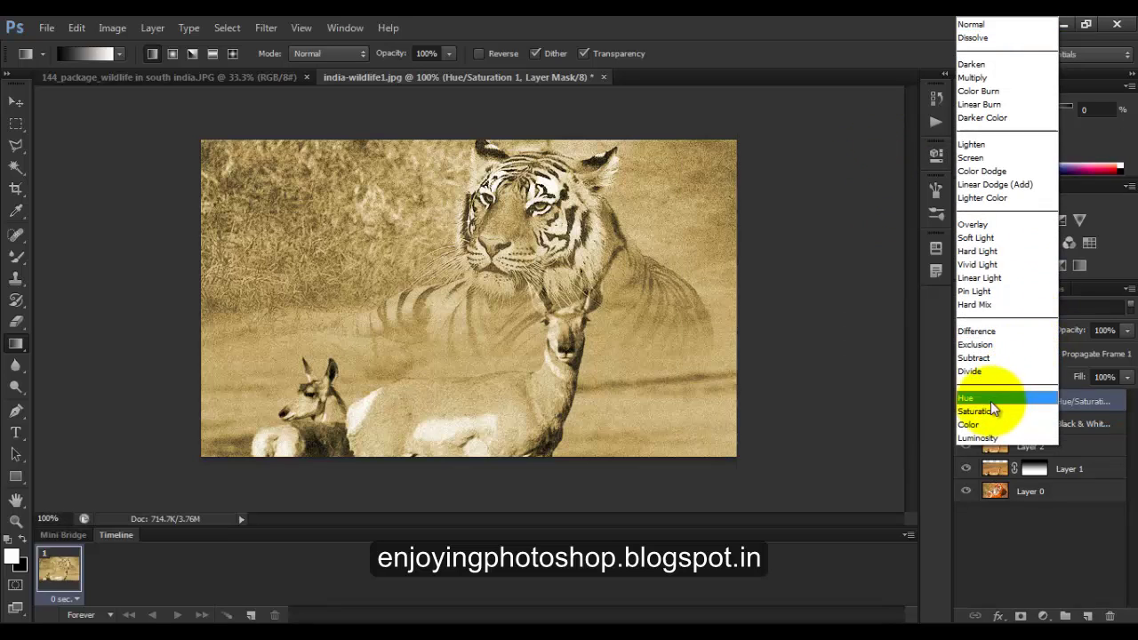
left_click(977, 427)
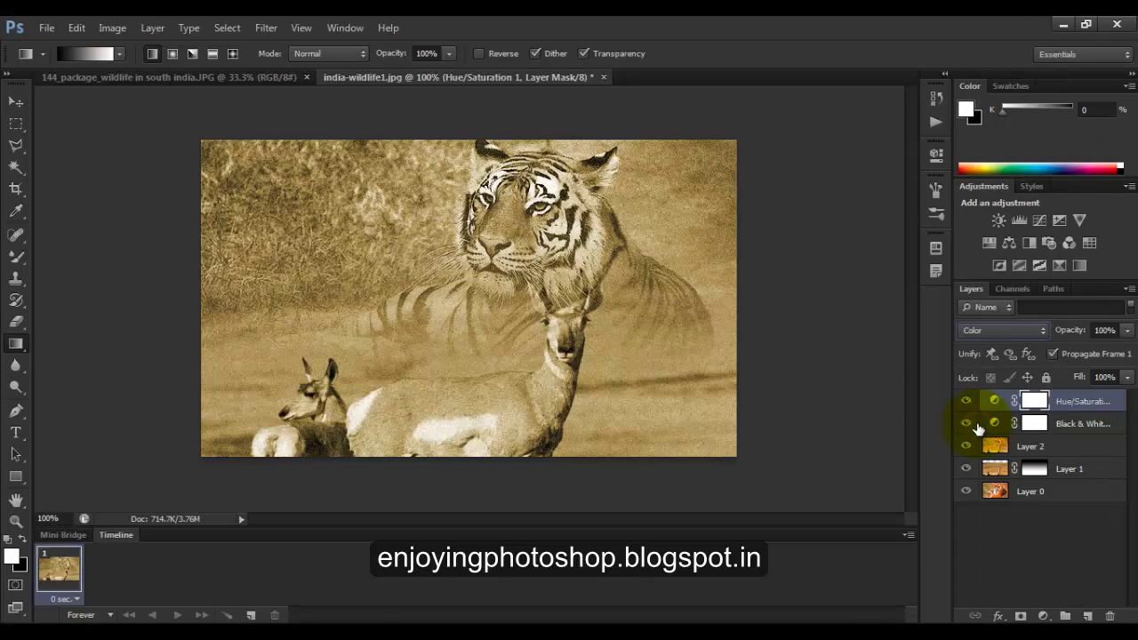